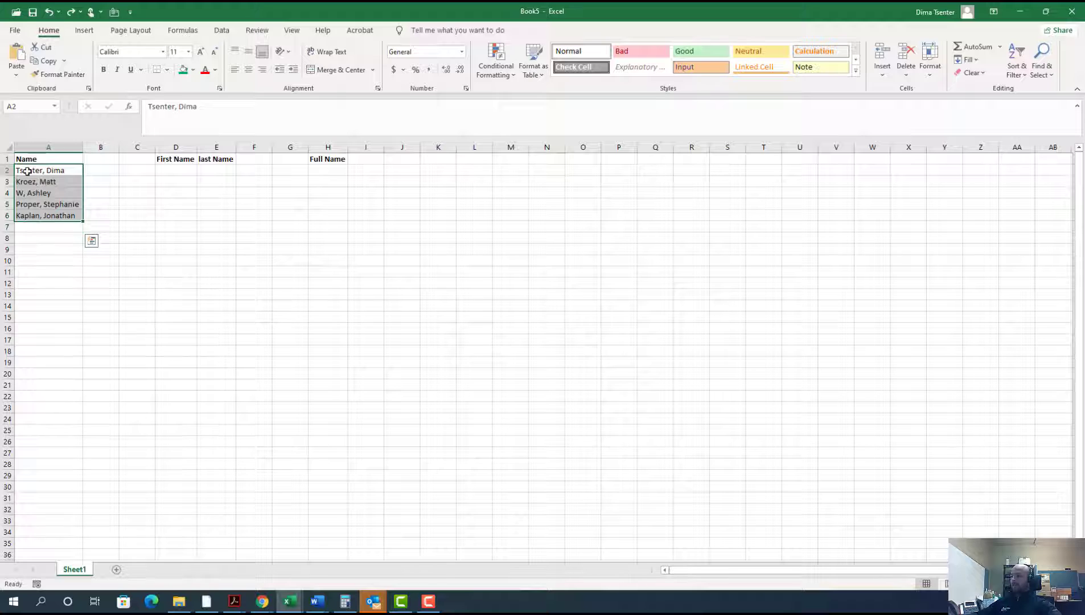
left_click(58, 171)
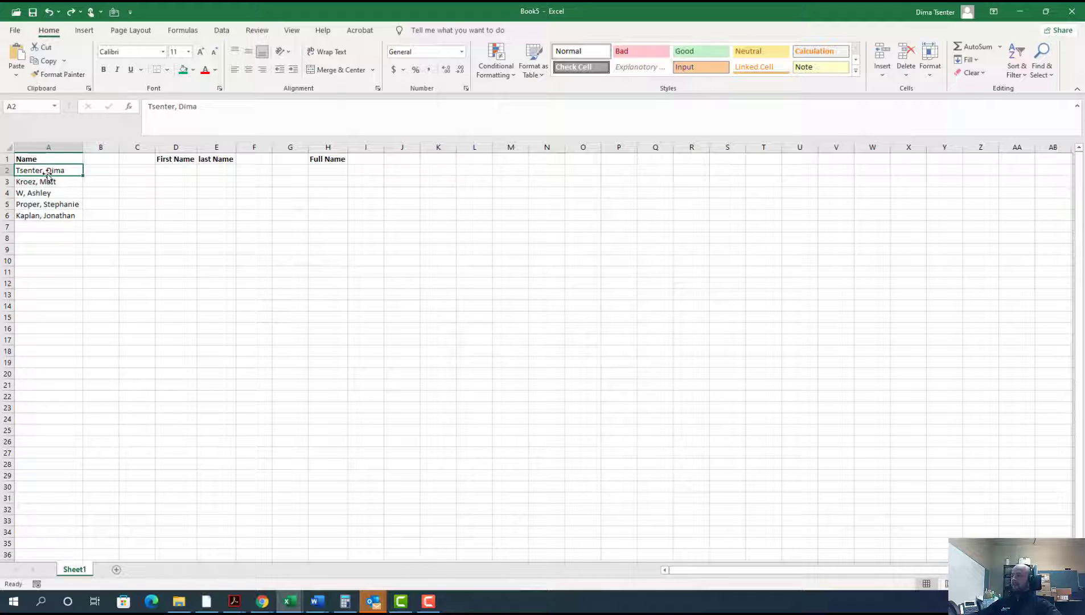
left_click(53, 212)
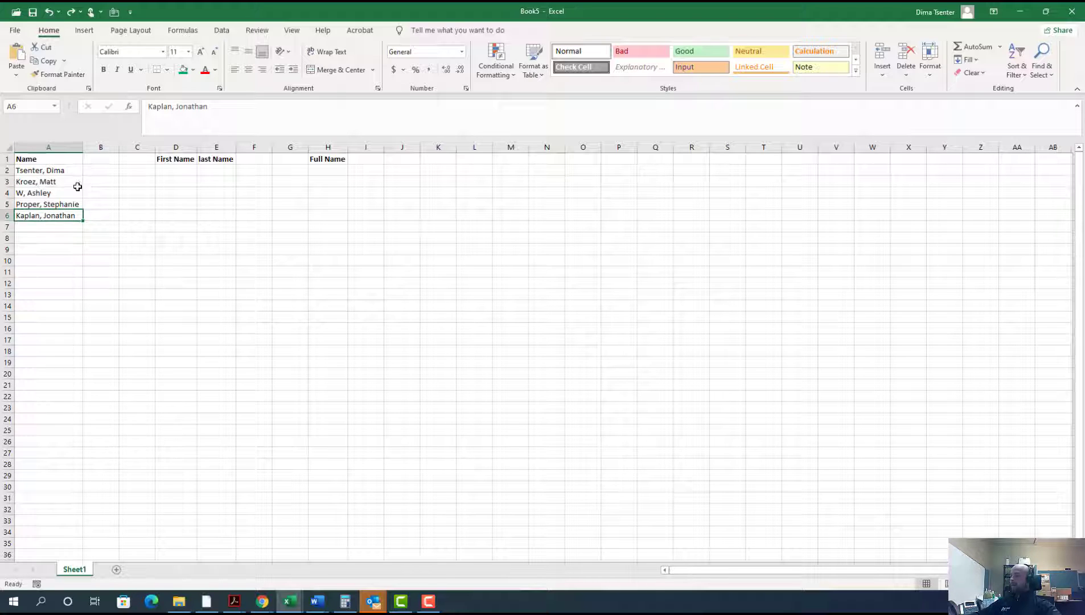
left_click_drag(67, 168, 63, 215)
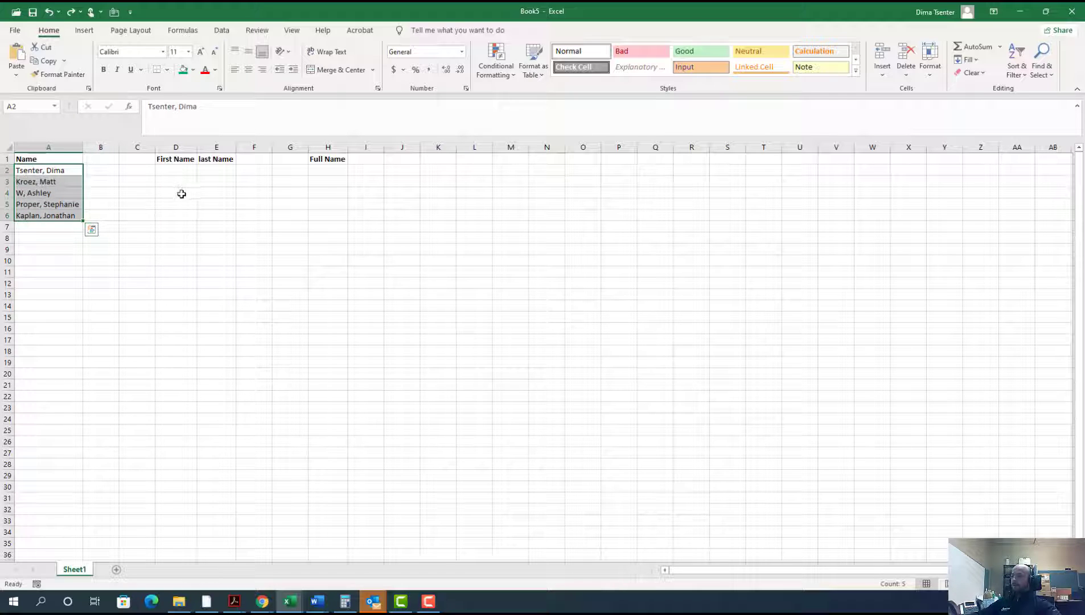
left_click(151, 194)
Step: Split the names in A2:A6 into two columns with Text to Columns, delimited by comma only, General format and destination $A$2
left_click_drag(62, 167, 64, 217)
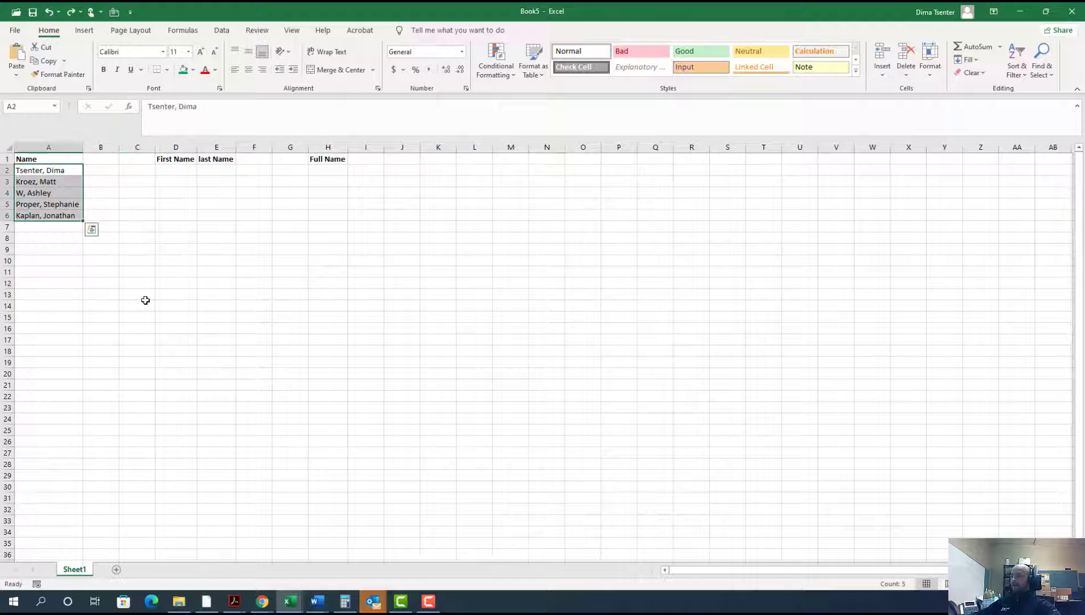
left_click(221, 30)
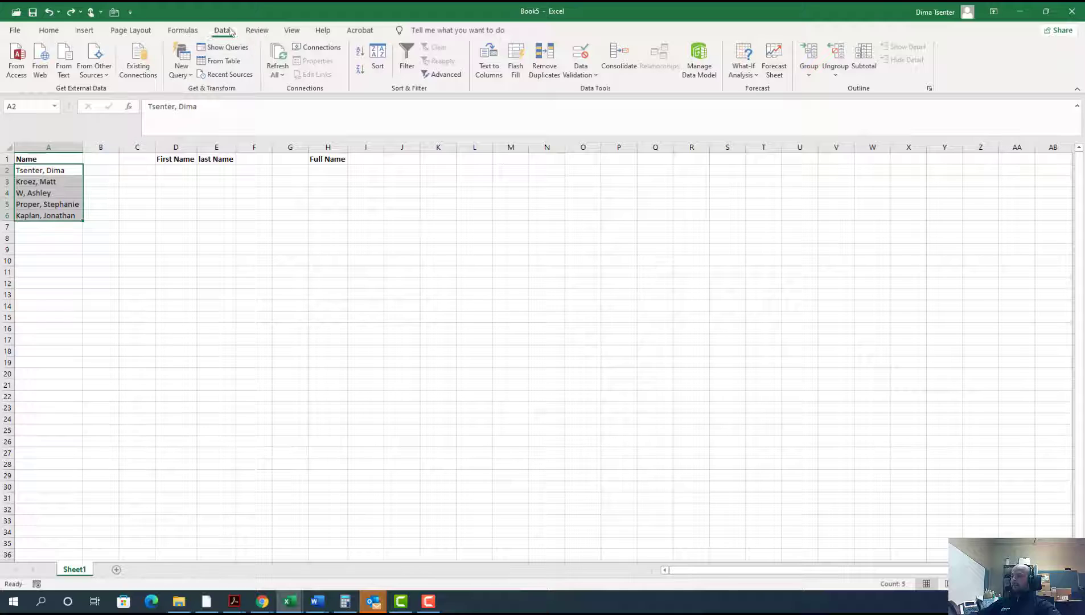
left_click(487, 56)
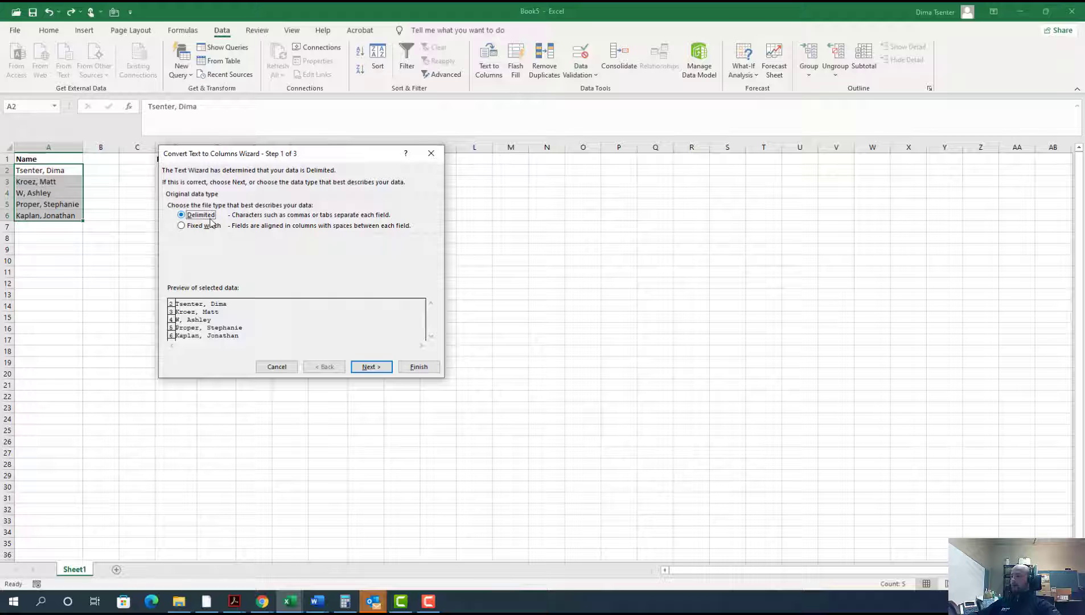
left_click(380, 369)
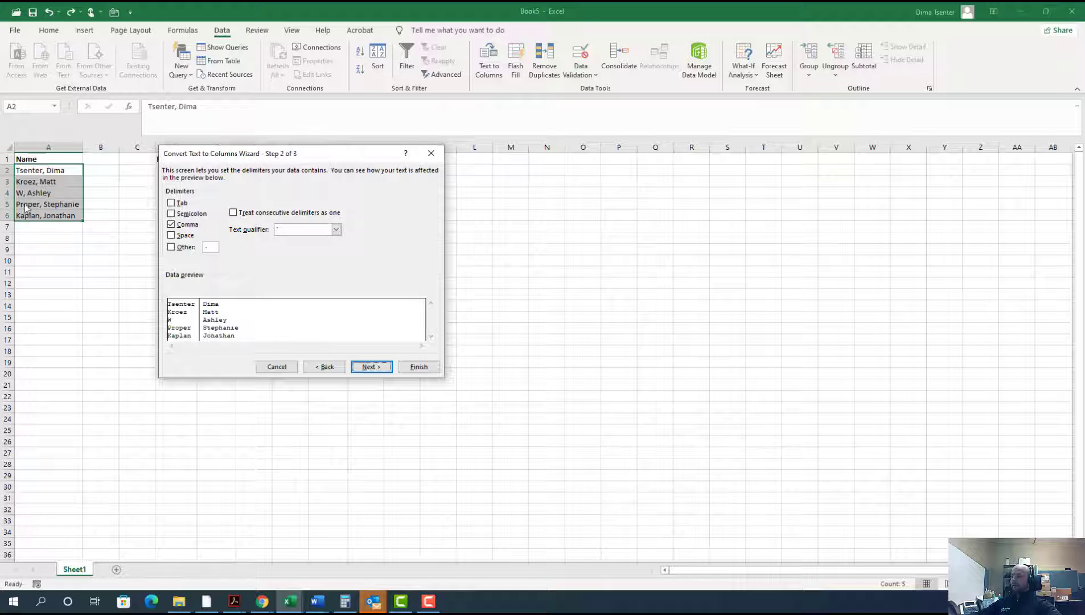
left_click(172, 225)
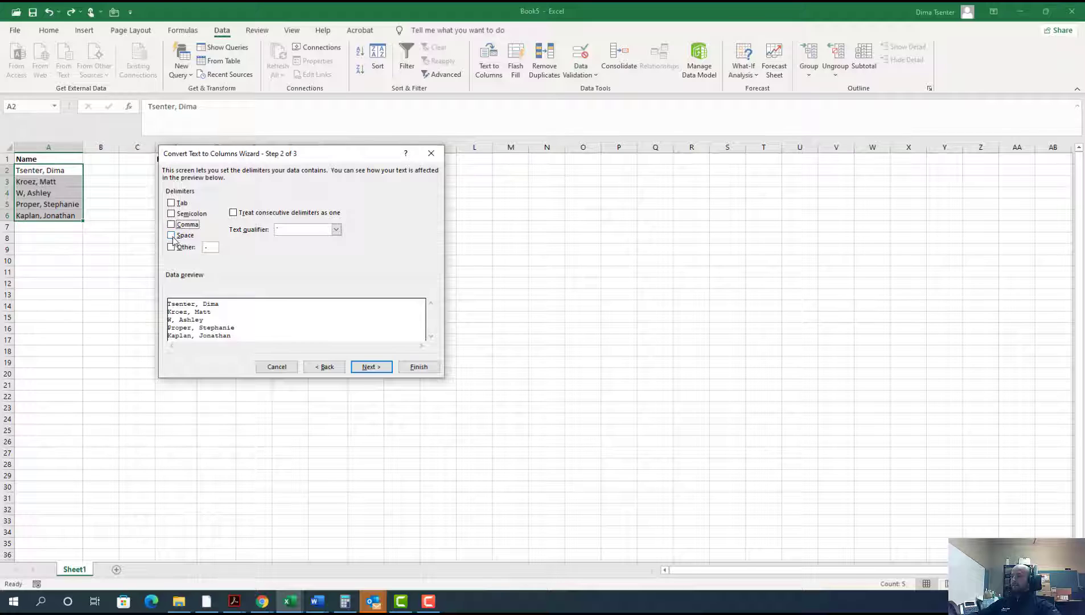
left_click(172, 204)
left_click(172, 203)
left_click(171, 224)
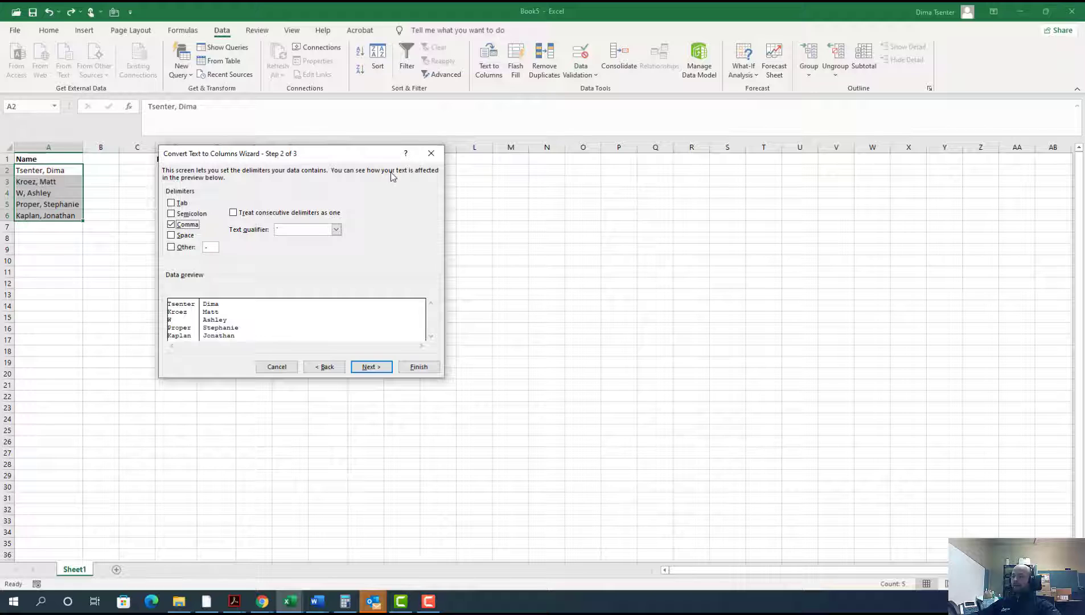
left_click(377, 367)
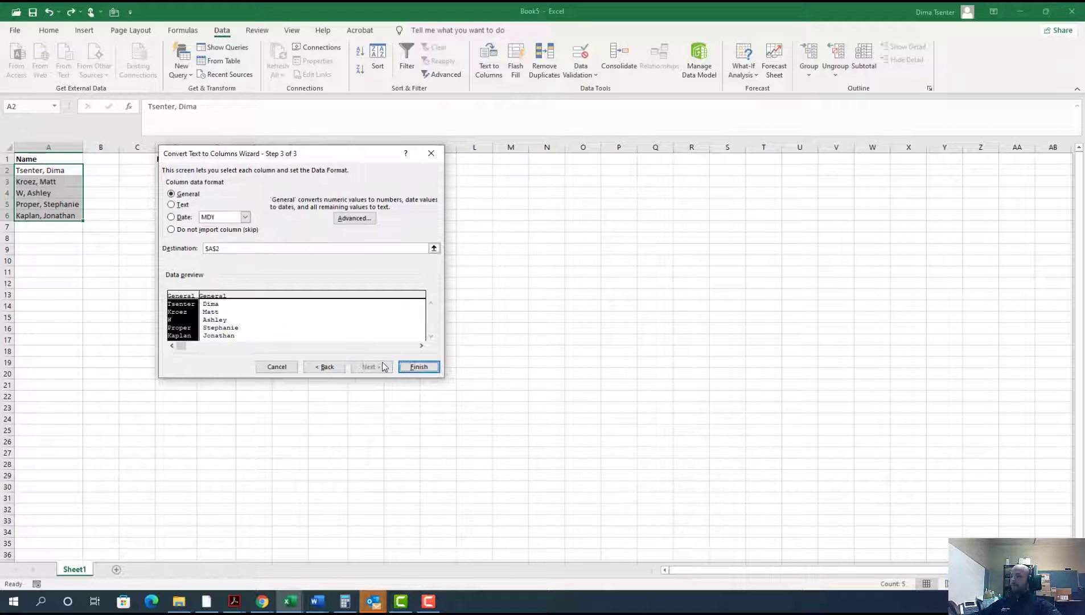
left_click(423, 367)
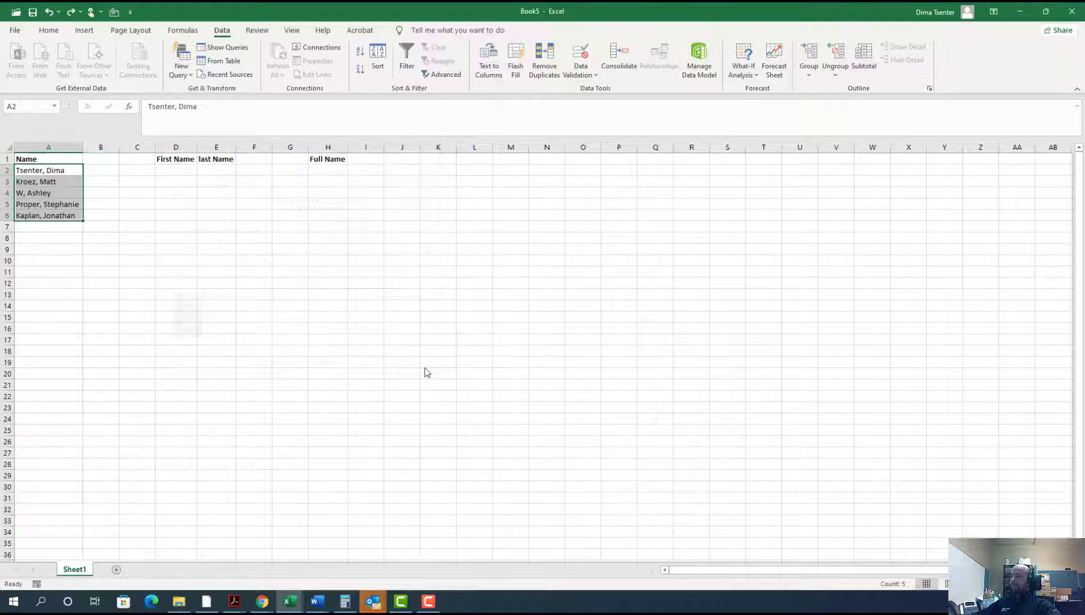
left_click(108, 260)
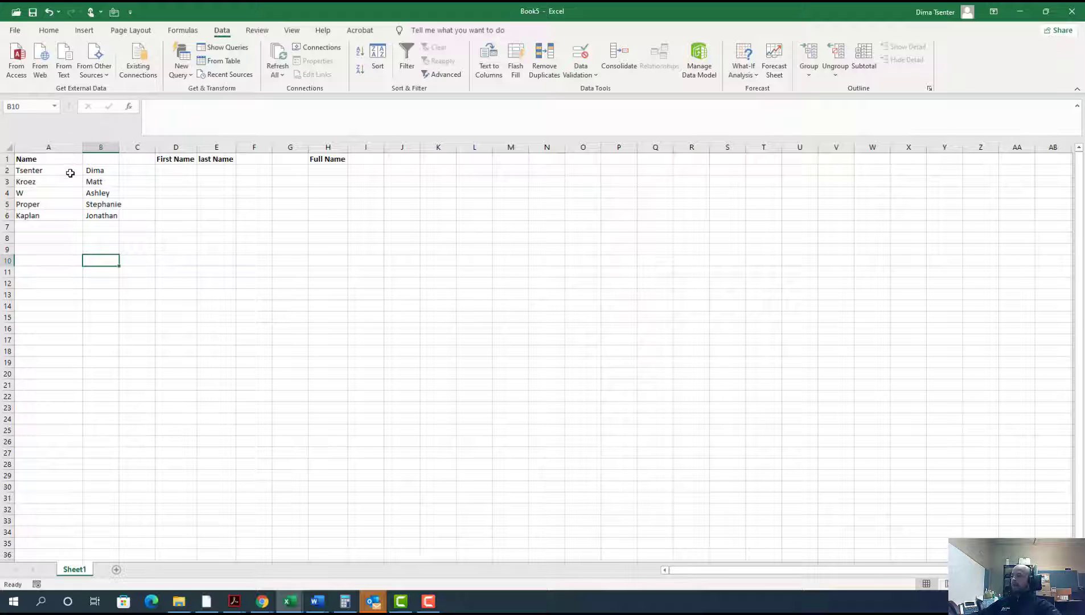
Step: Copy the last names from A2:A6 into the last Name column starting at E2
left_click_drag(71, 168, 66, 215)
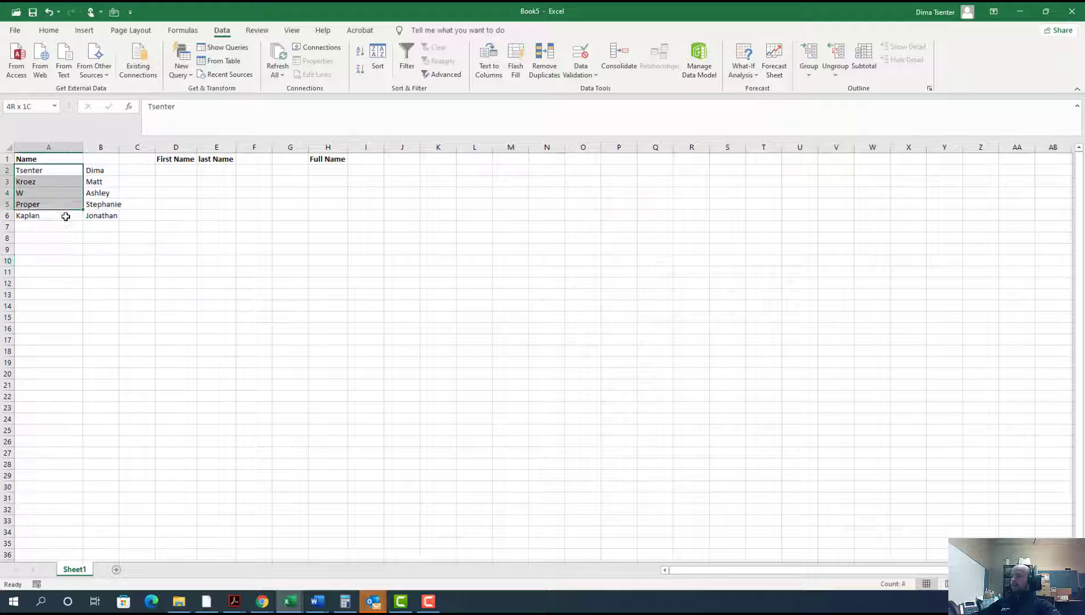
key("ctrl+c")
left_click(212, 175)
key("ctrl+v")
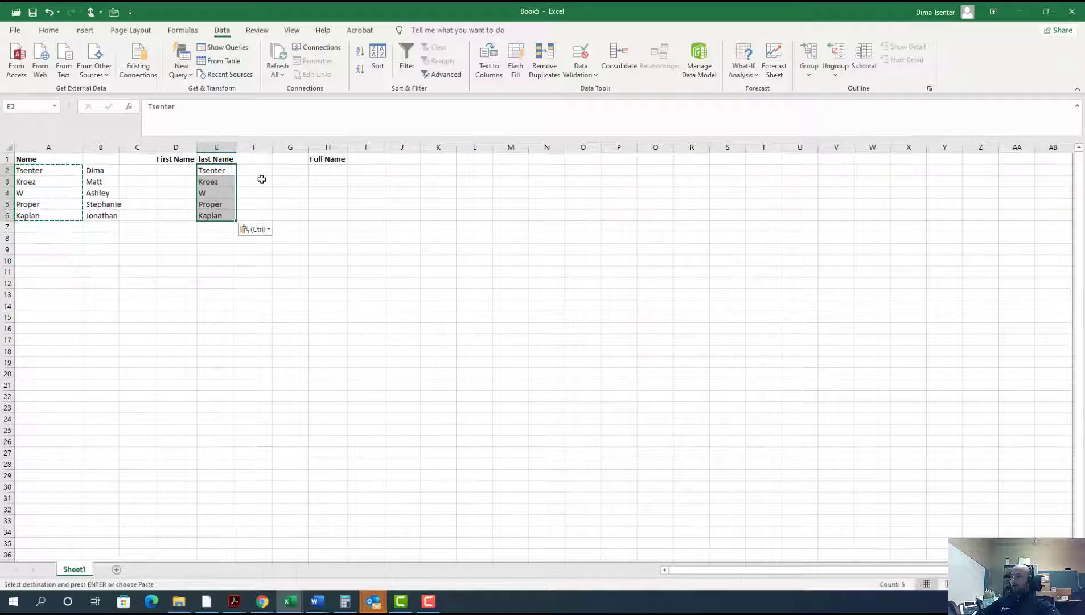
Step: Copy the first names from B2:B6 into the First Name column starting at D2
left_click_drag(102, 169, 102, 215)
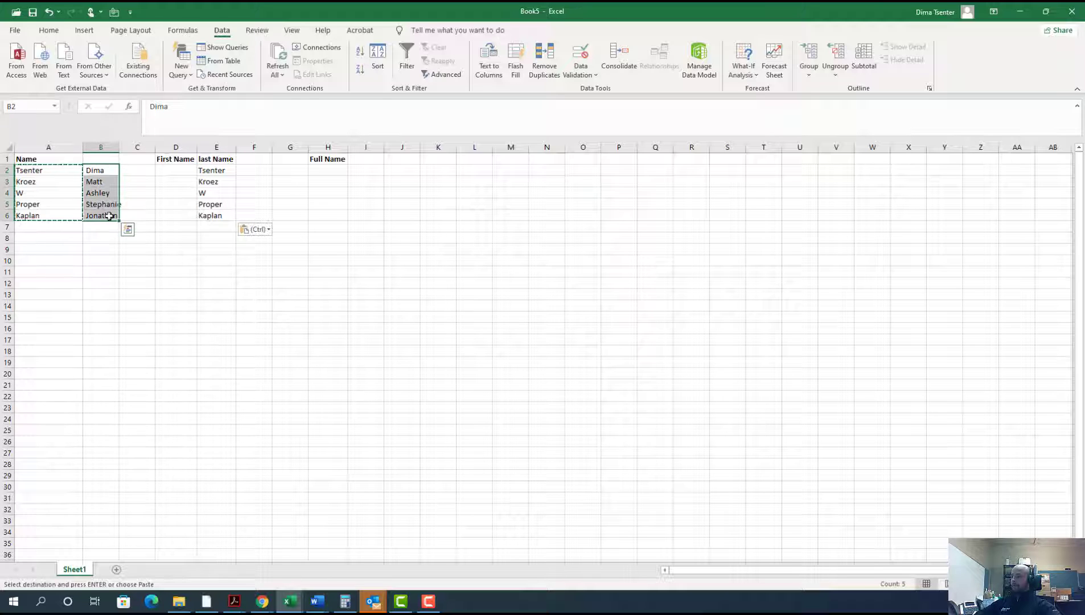
key("ctrl+c")
left_click(185, 169)
key("ctrl+v")
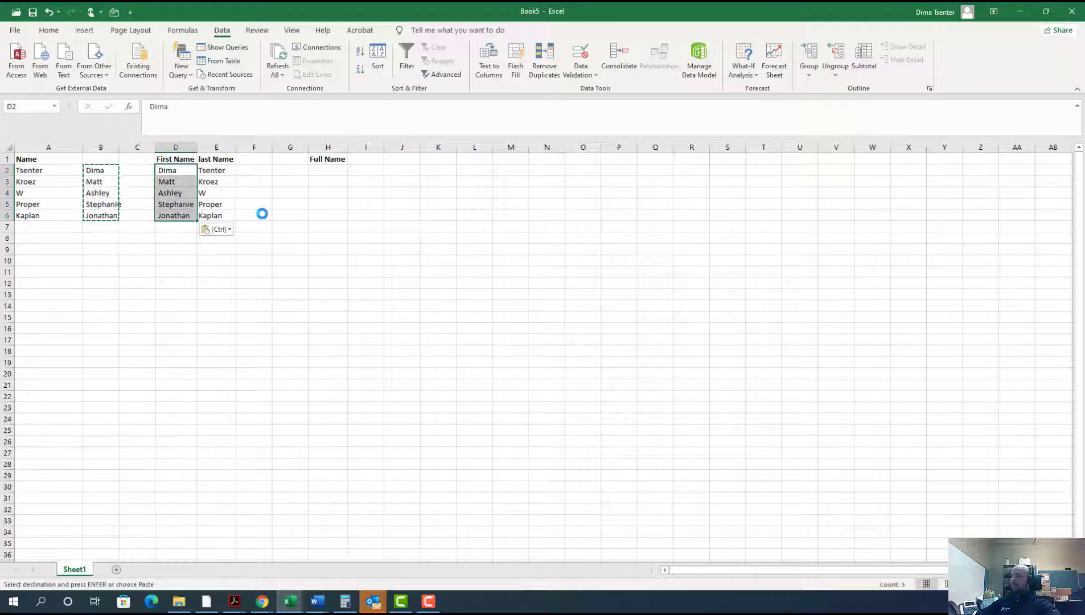
left_click(254, 316)
left_click(56, 170)
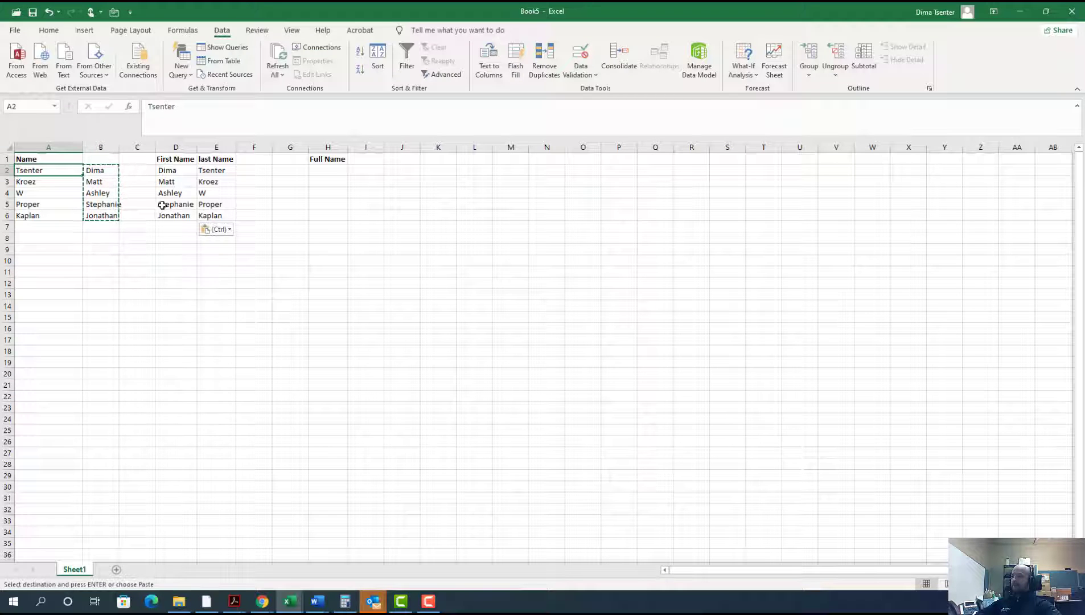
left_click_drag(182, 170, 178, 217)
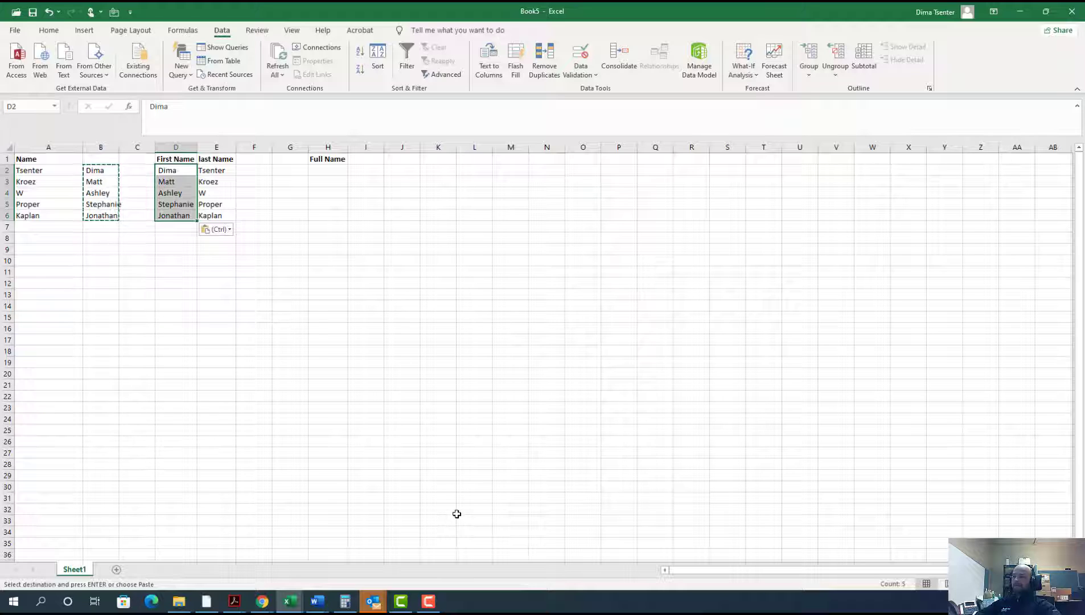
left_click(216, 352)
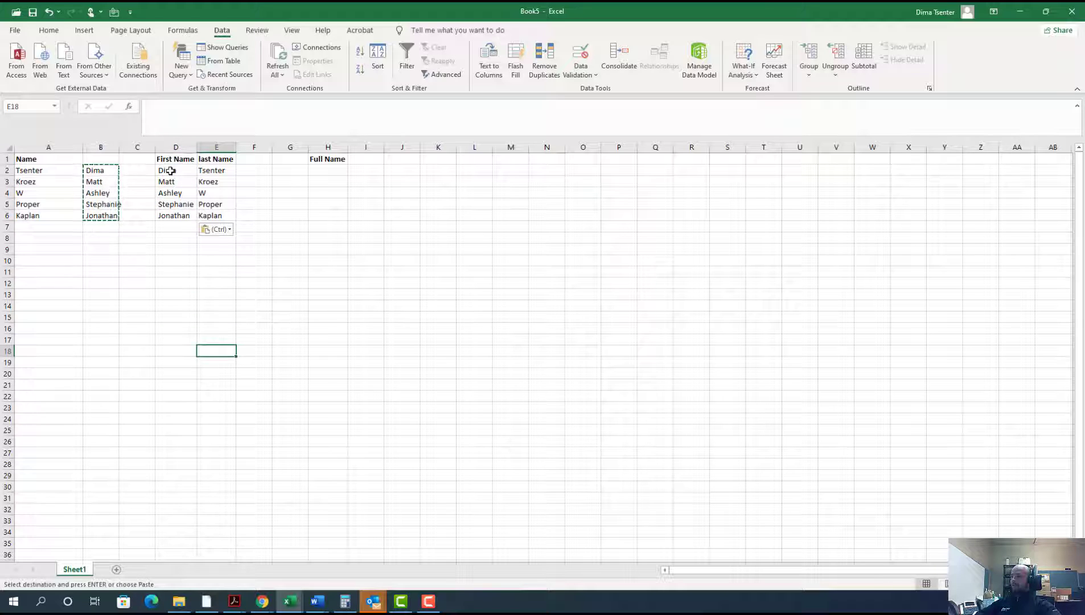
Step: Remove the leading spaces in D2:D6 by replacing every space with nothing, and close Find and Replace
left_click_drag(170, 170, 181, 213)
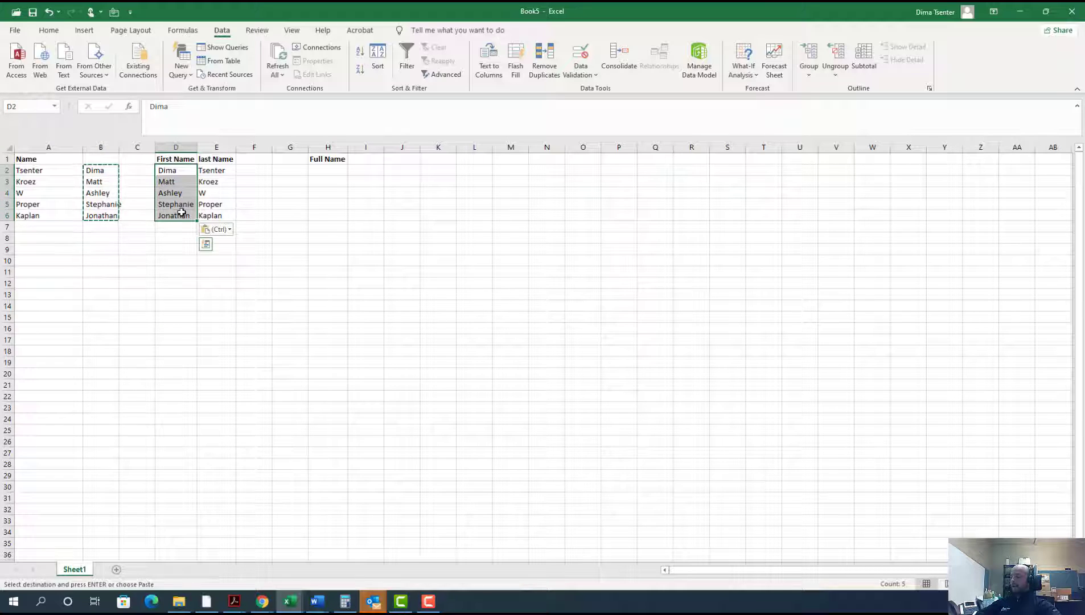
key("ctrl+f")
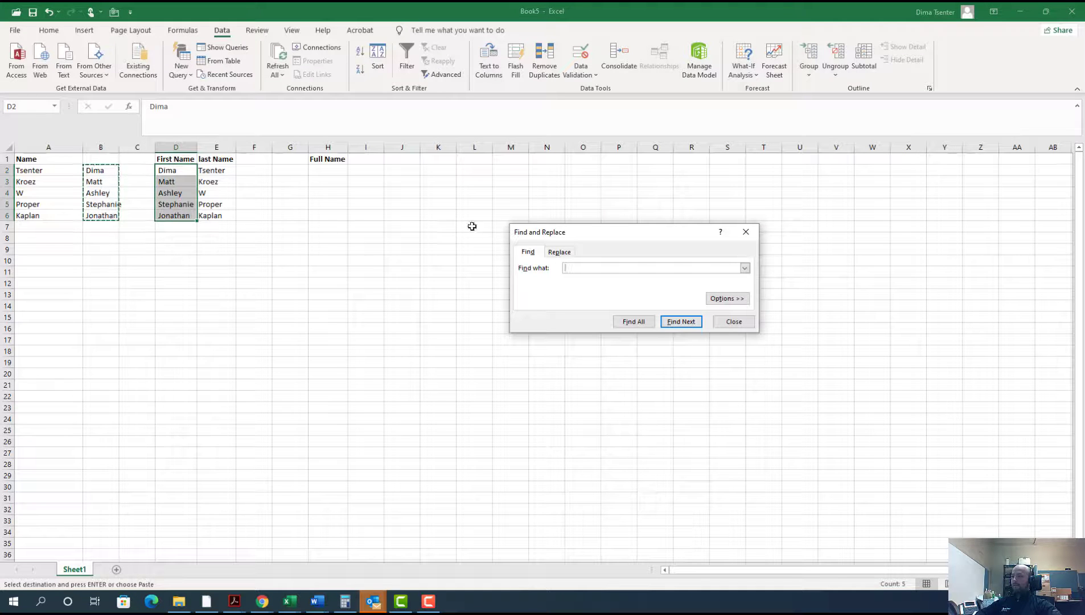
left_click(559, 251)
left_click(584, 280)
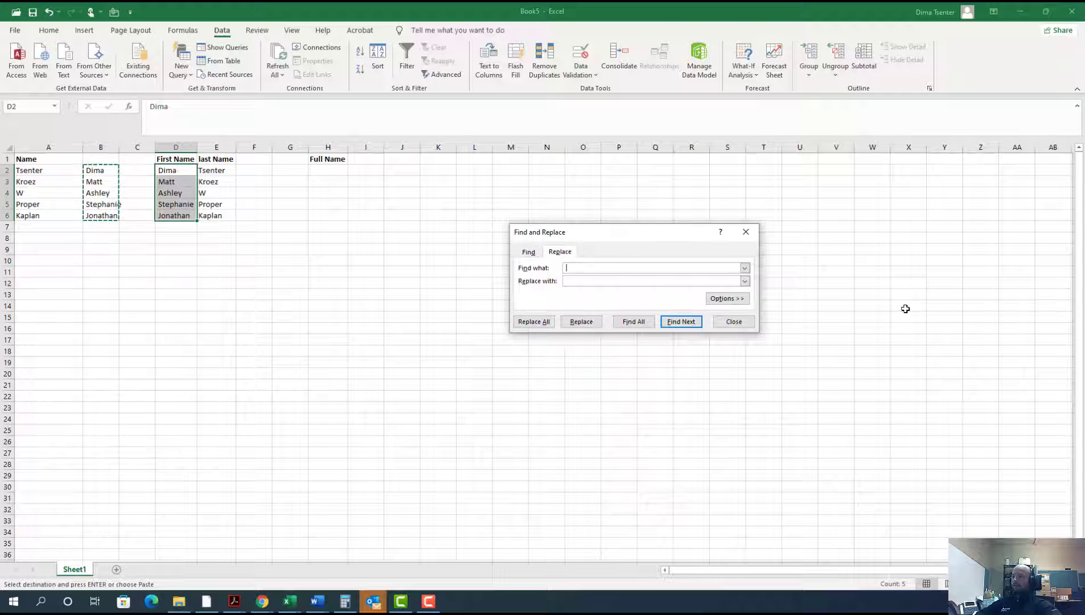
left_click(569, 280)
left_click(533, 321)
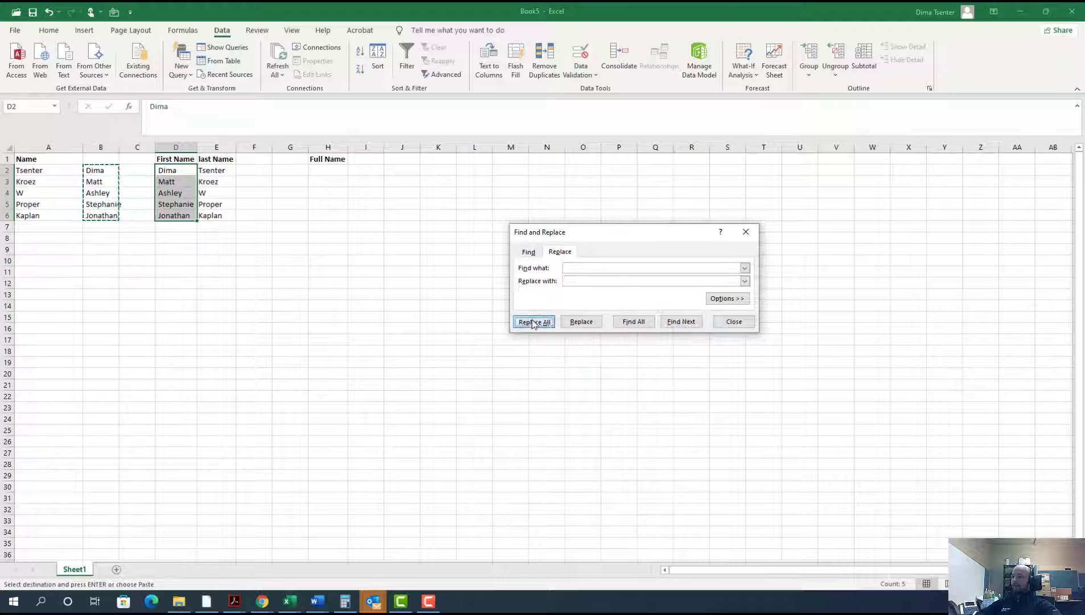
key("Return")
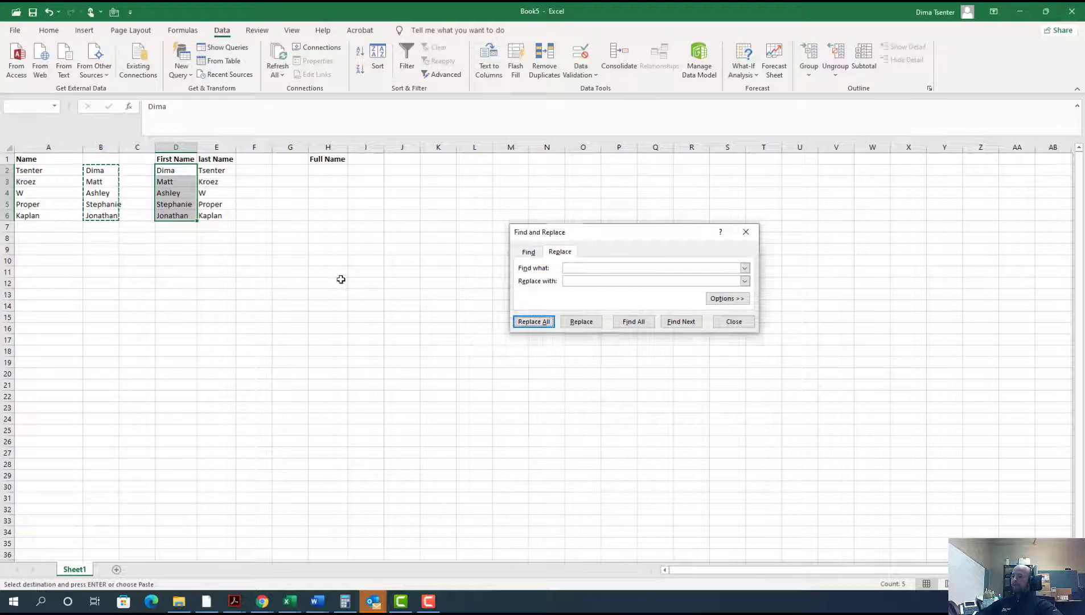
left_click(291, 248)
left_click_drag(171, 172, 176, 226)
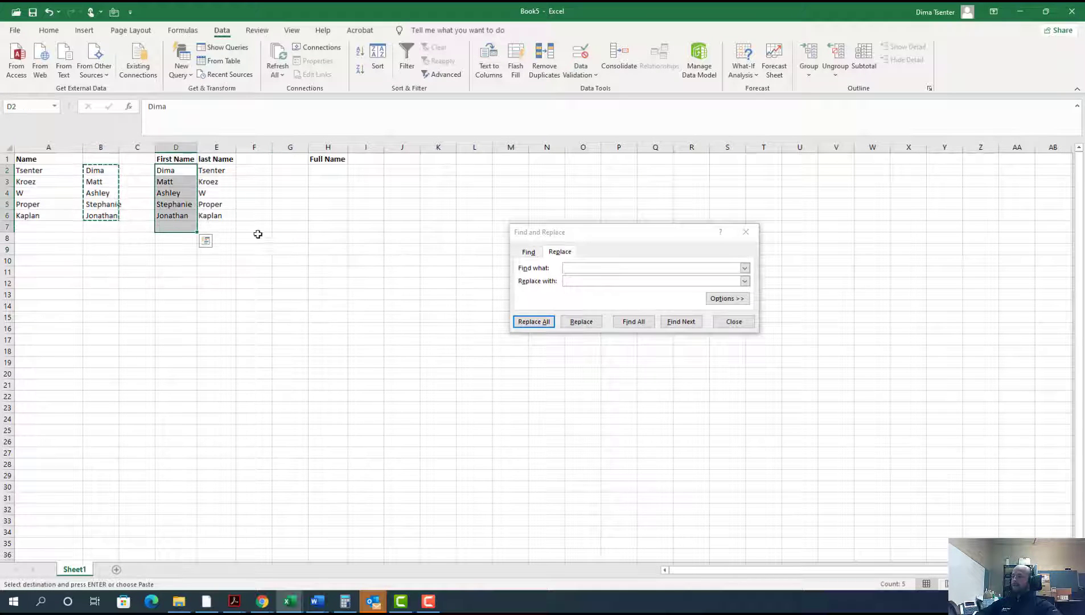
left_click_drag(172, 170, 172, 173)
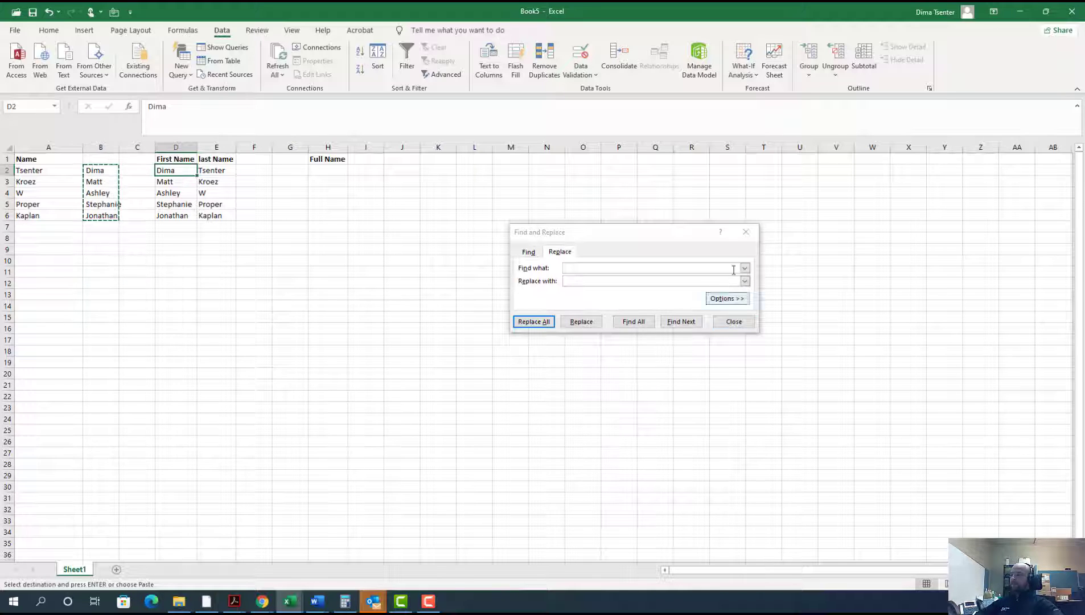
left_click(745, 231)
left_click(326, 339)
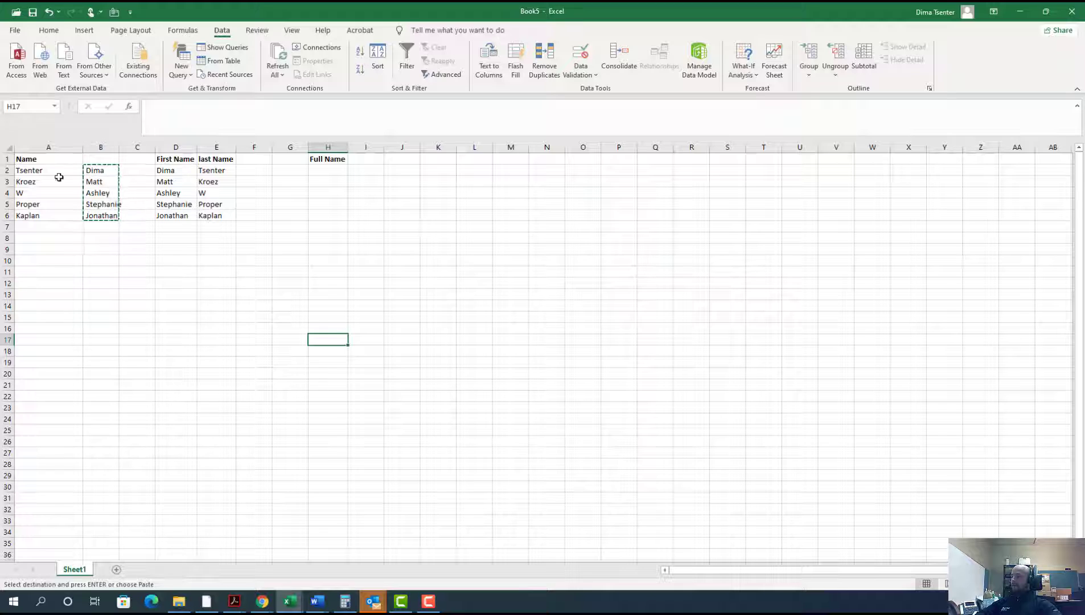
Step: Clear the pending copy selection around B2:B6
left_click(32, 169)
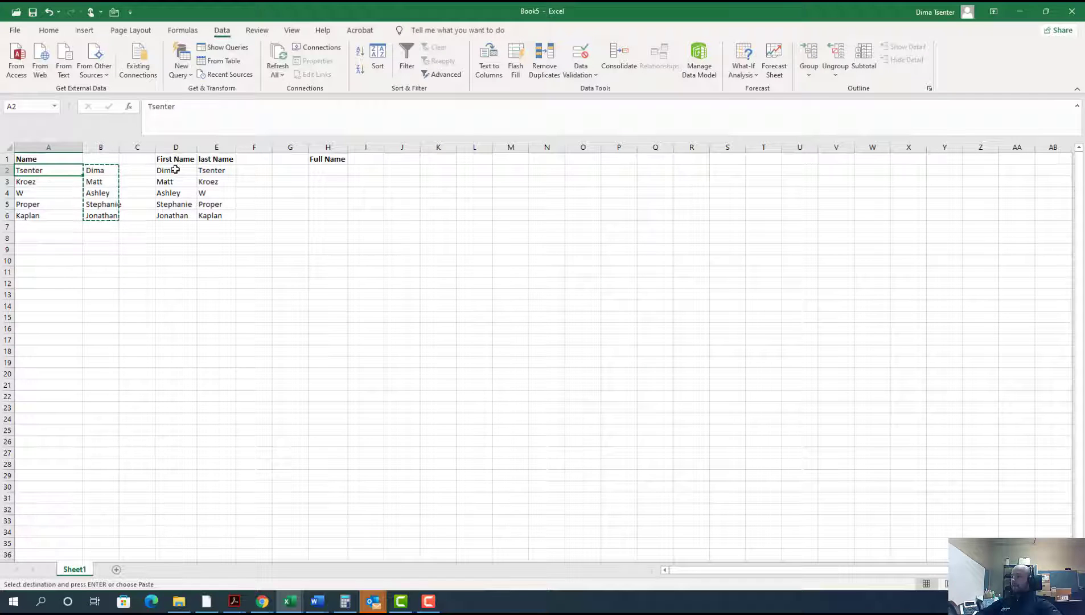
left_click_drag(172, 169, 176, 216)
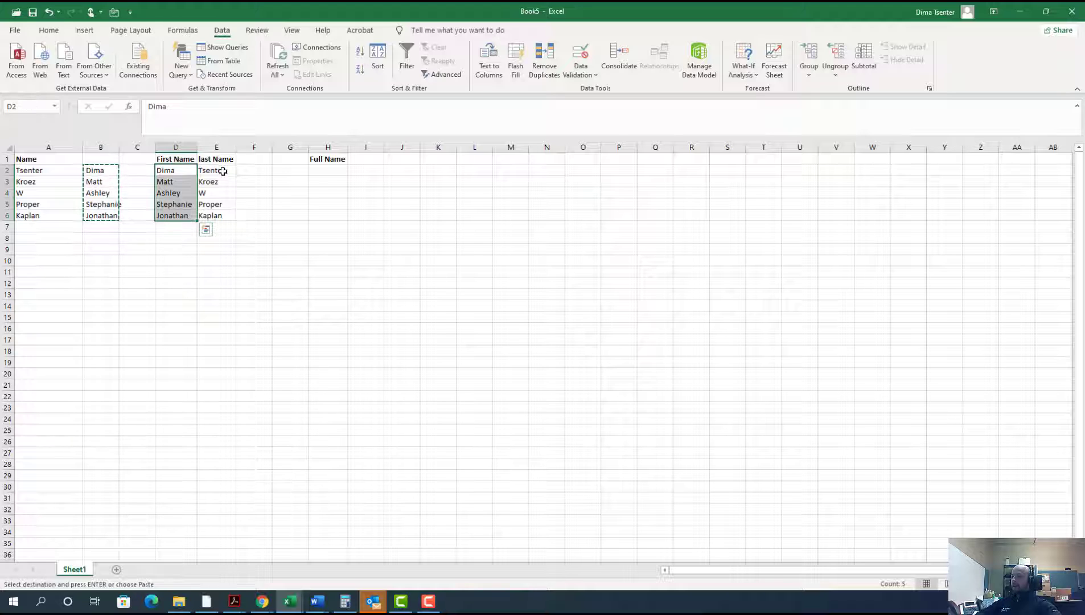
left_click_drag(219, 171, 207, 219)
left_click(549, 306)
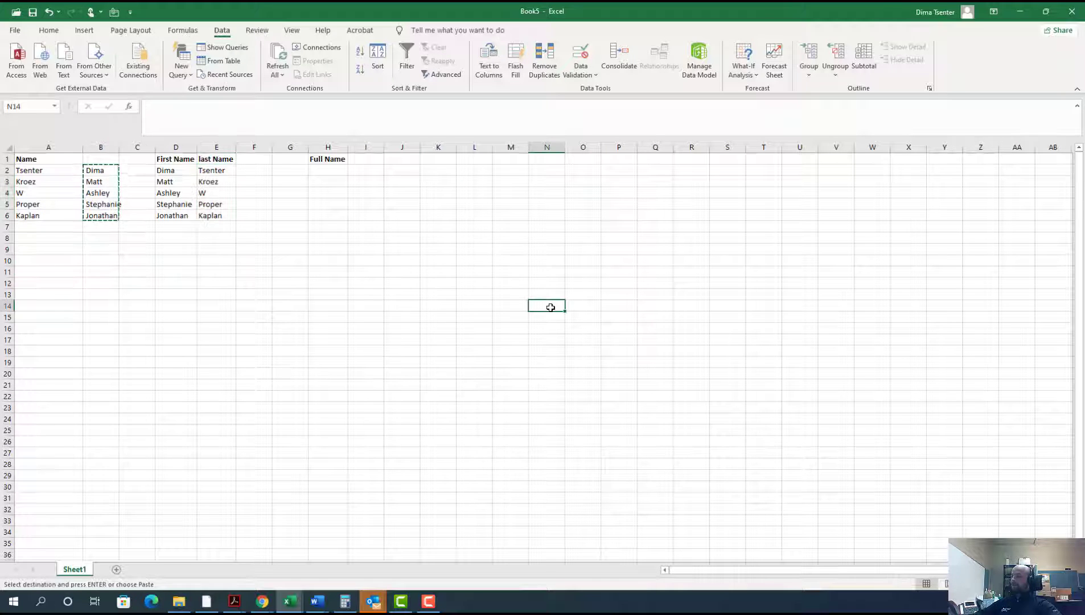
key("Escape")
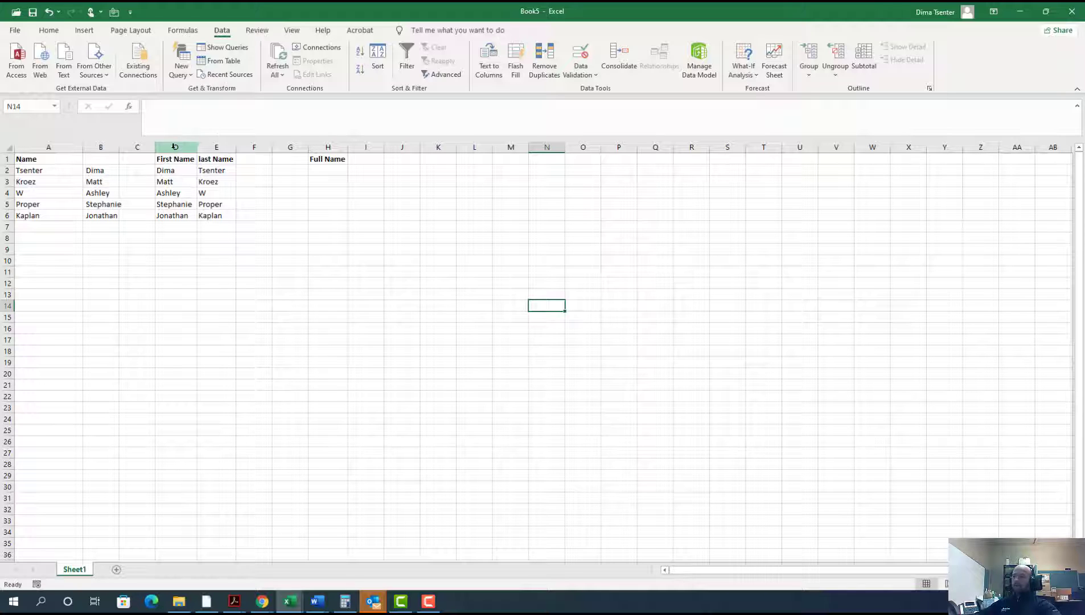
Step: Enter =CONCATENATE(D2," ",E2) in H2 to join the first and last name with a space
left_click(318, 170)
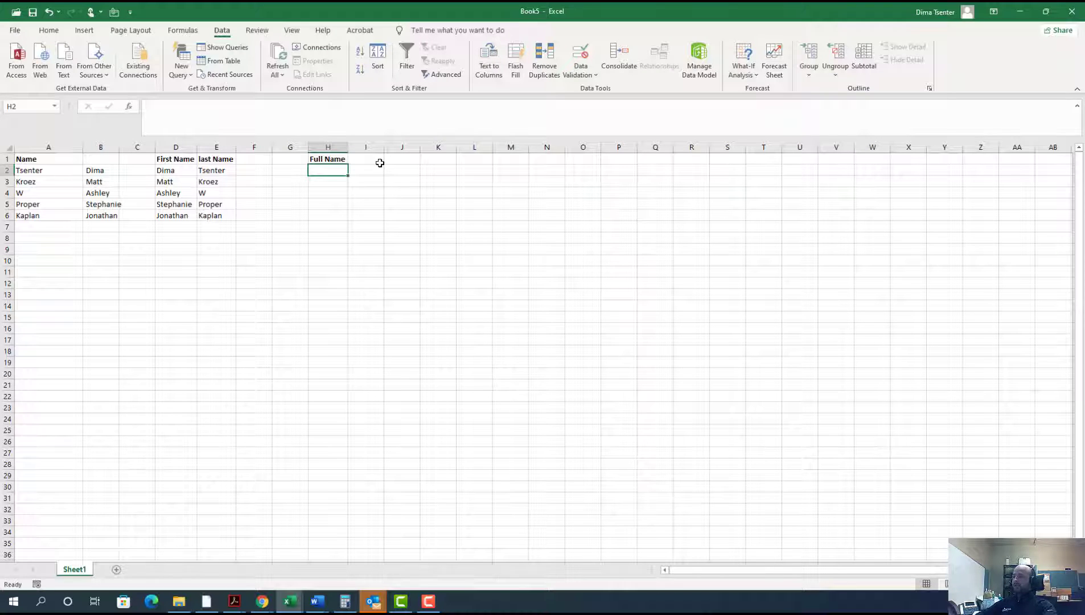
type("=concatenate")
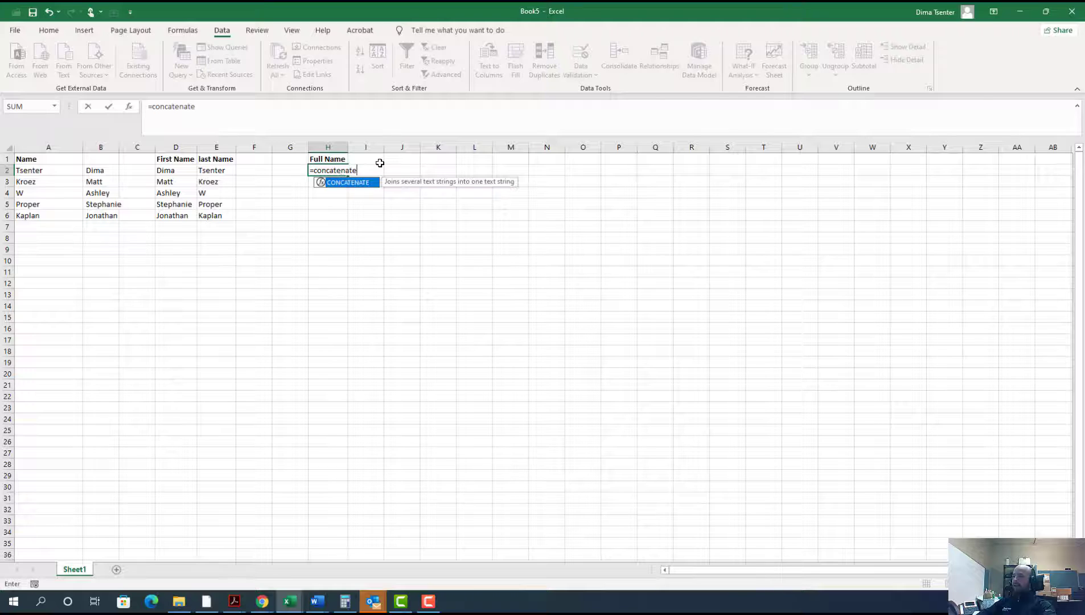
type("(")
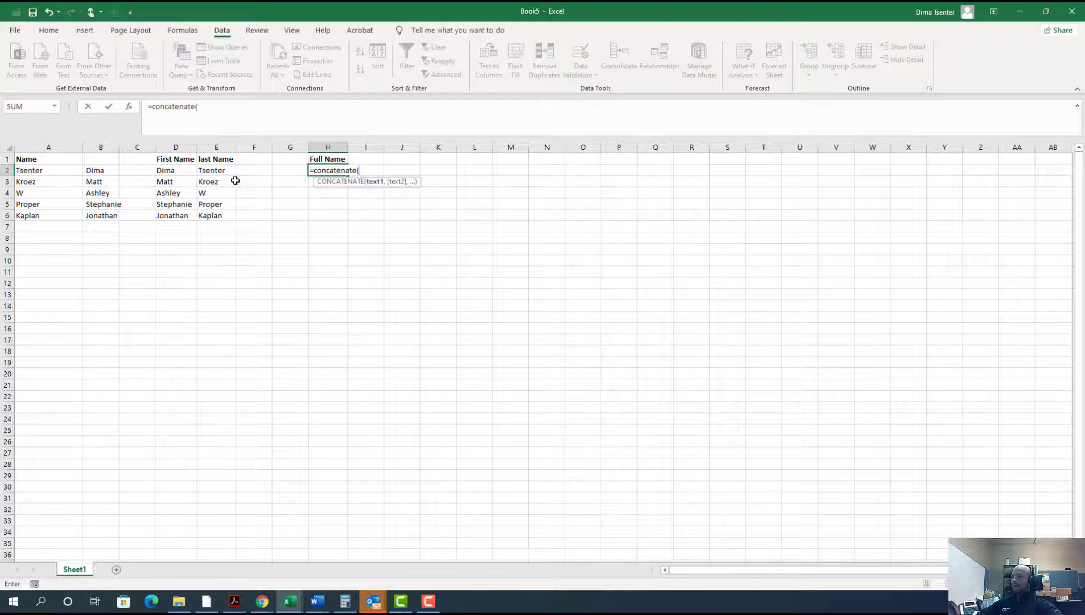
left_click(163, 170)
type(",")
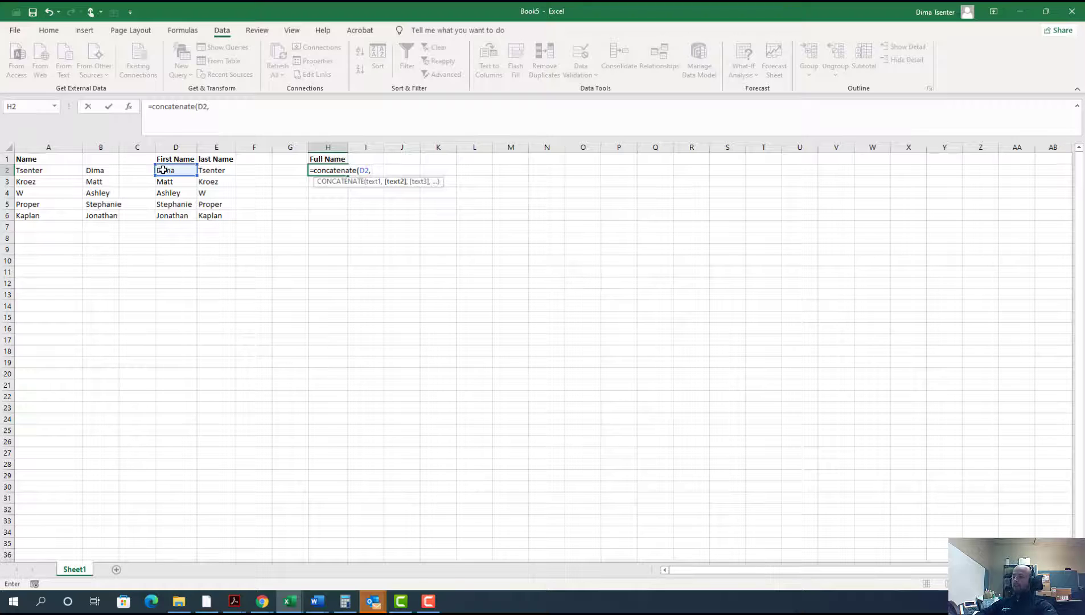
type("\"")
type(",")
left_click(228, 170)
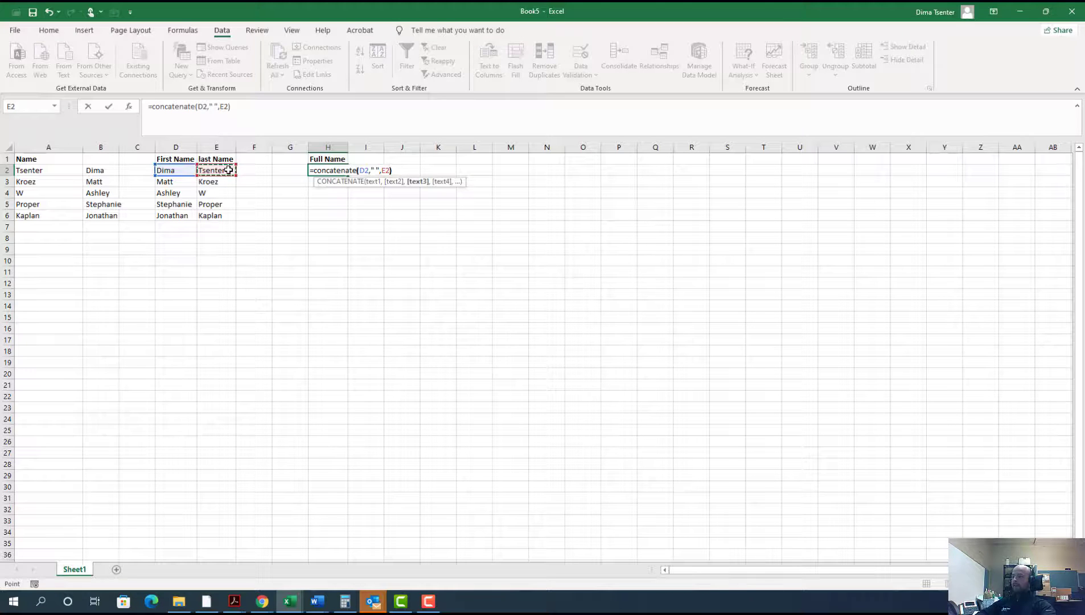
type(")")
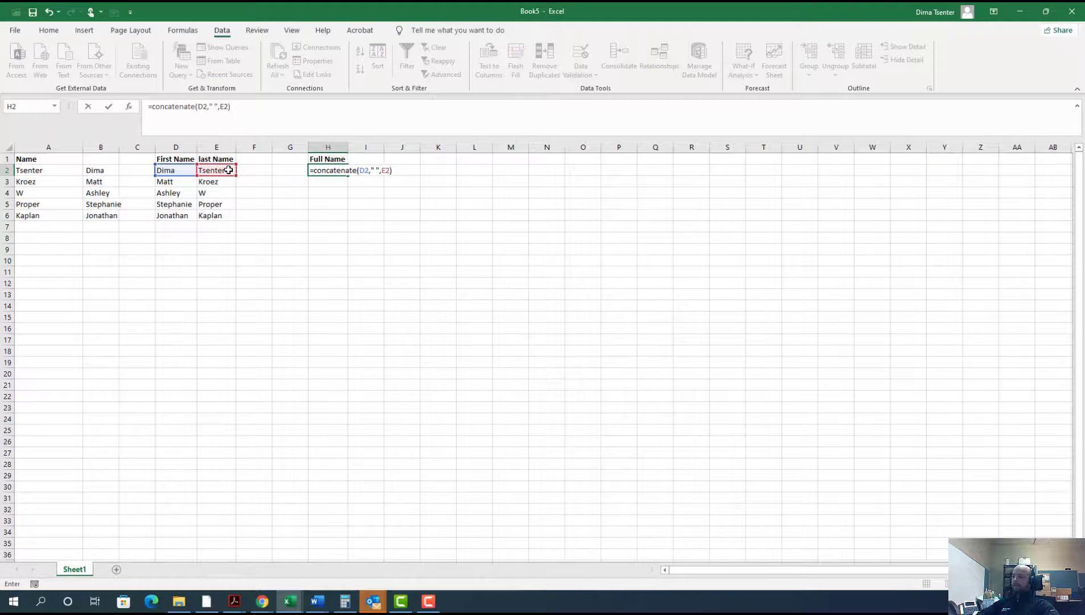
key("Return")
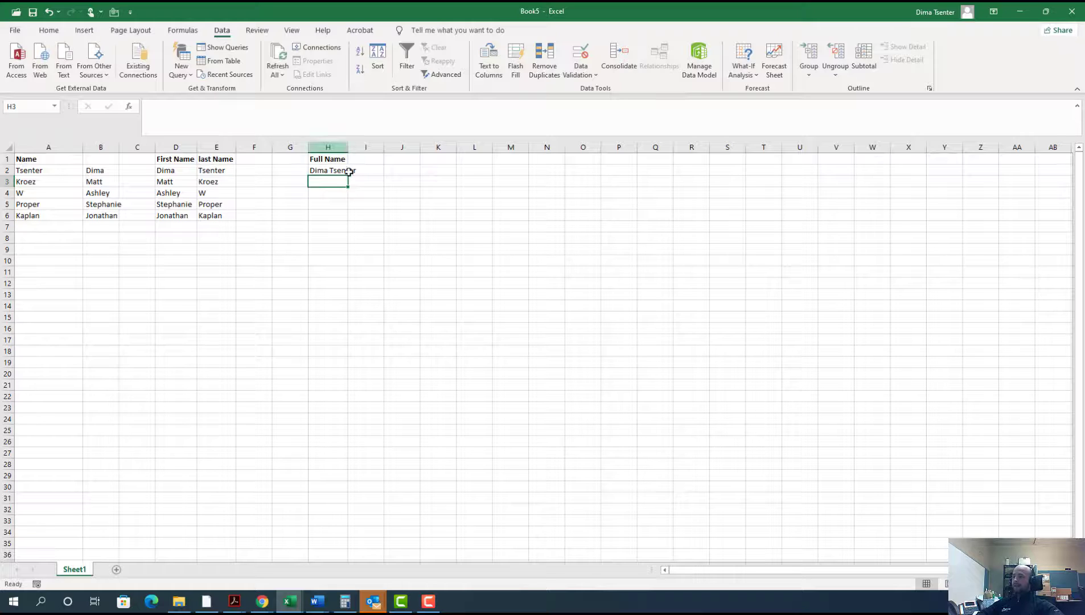
Step: Fill the CONCATENATE formula from H2 down to H6 and autofit column H to the full names
double_click(348, 146)
left_click(353, 170)
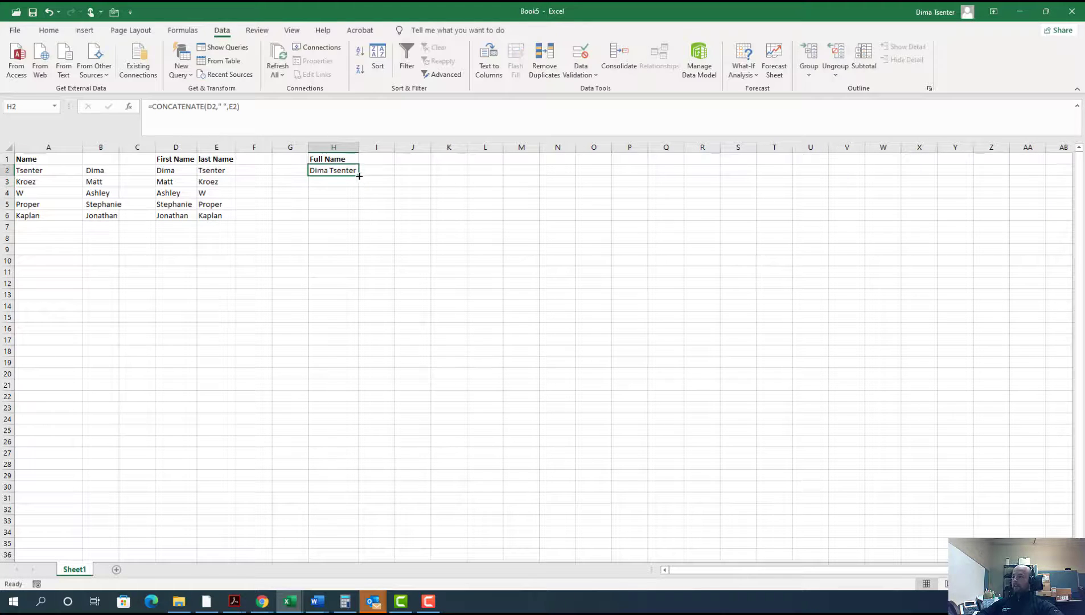
left_click(359, 176)
left_click_drag(360, 176, 362, 222)
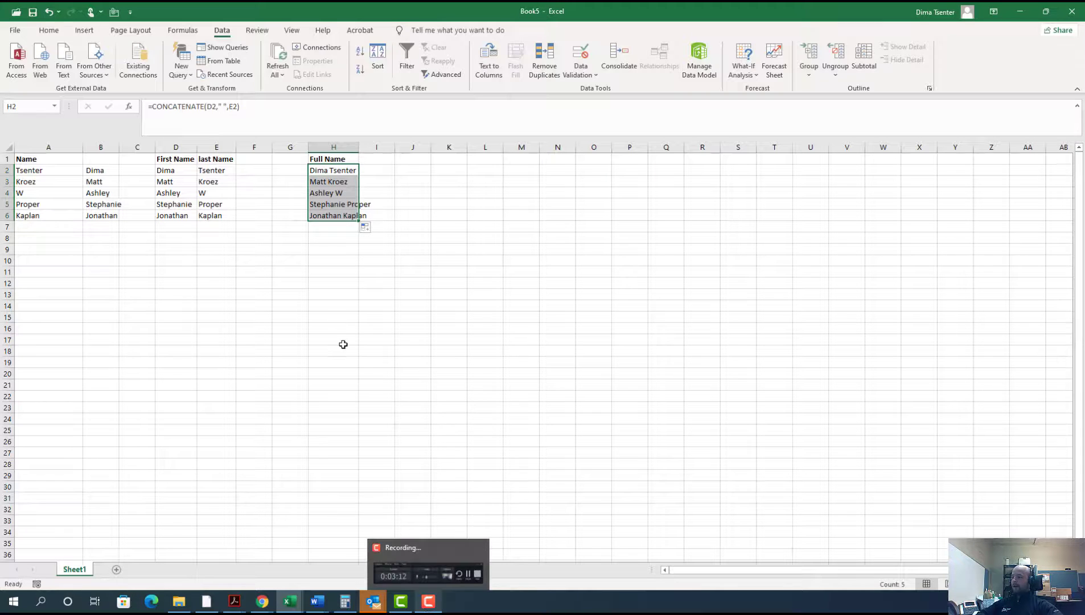
double_click(363, 147)
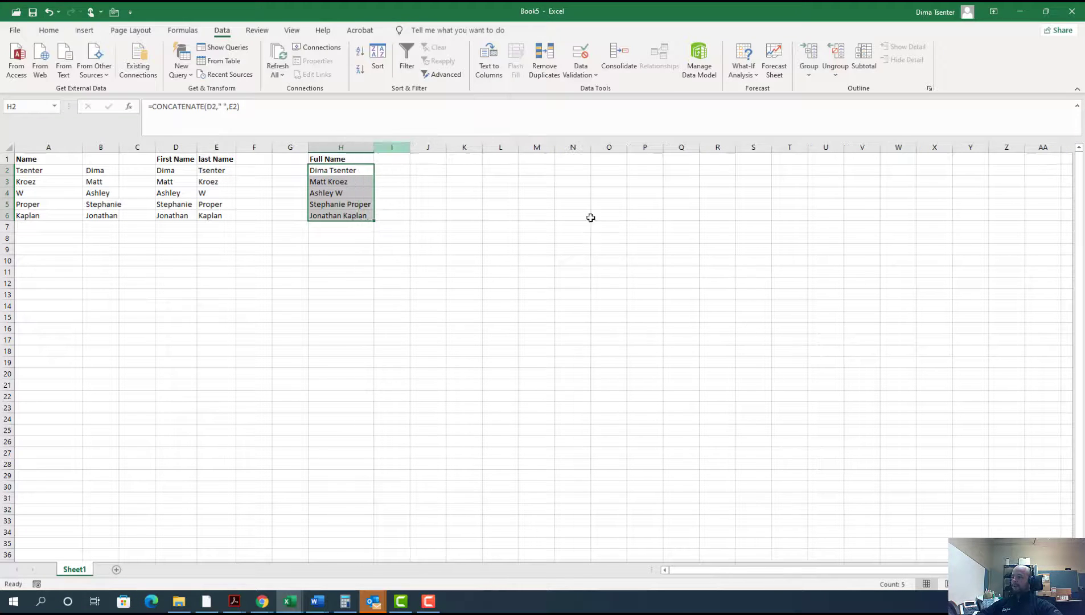
Step: Select H2:H6 to review the combined names in the Full Name column
left_click(231, 348)
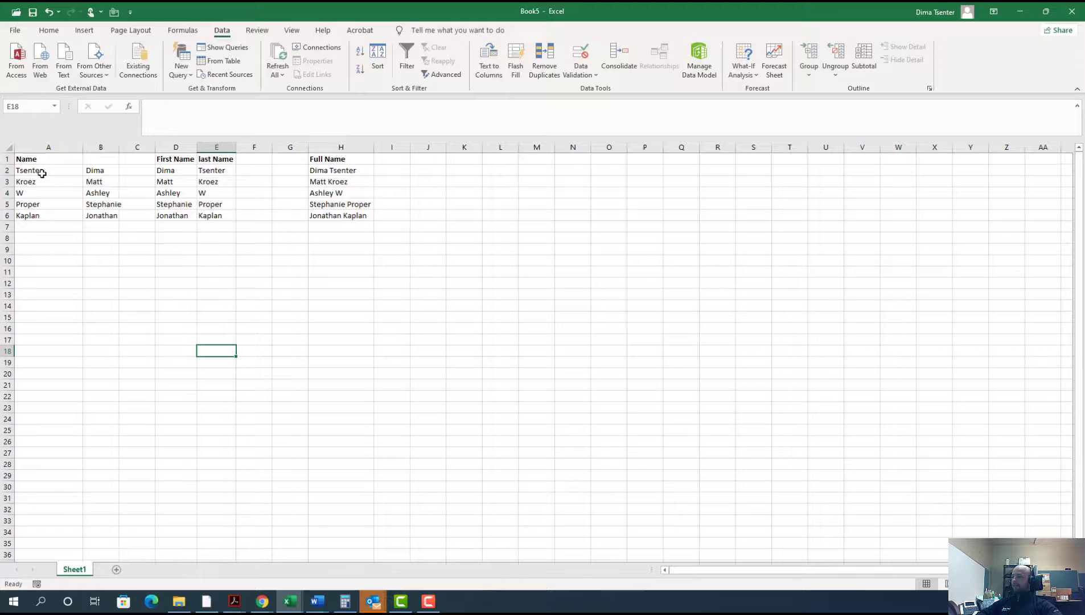
left_click(357, 170)
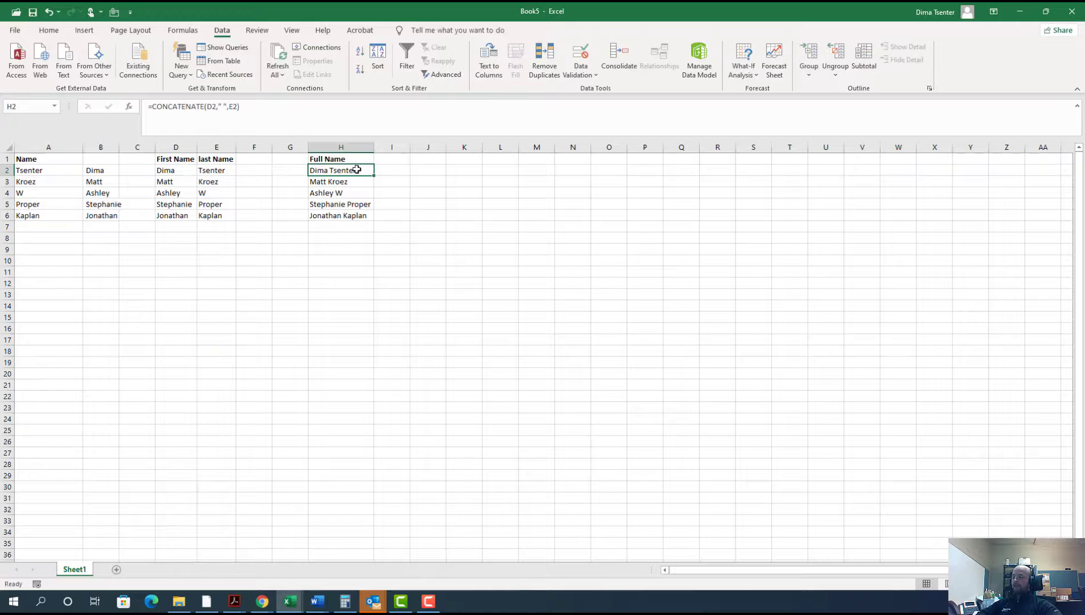
left_click_drag(356, 169, 358, 215)
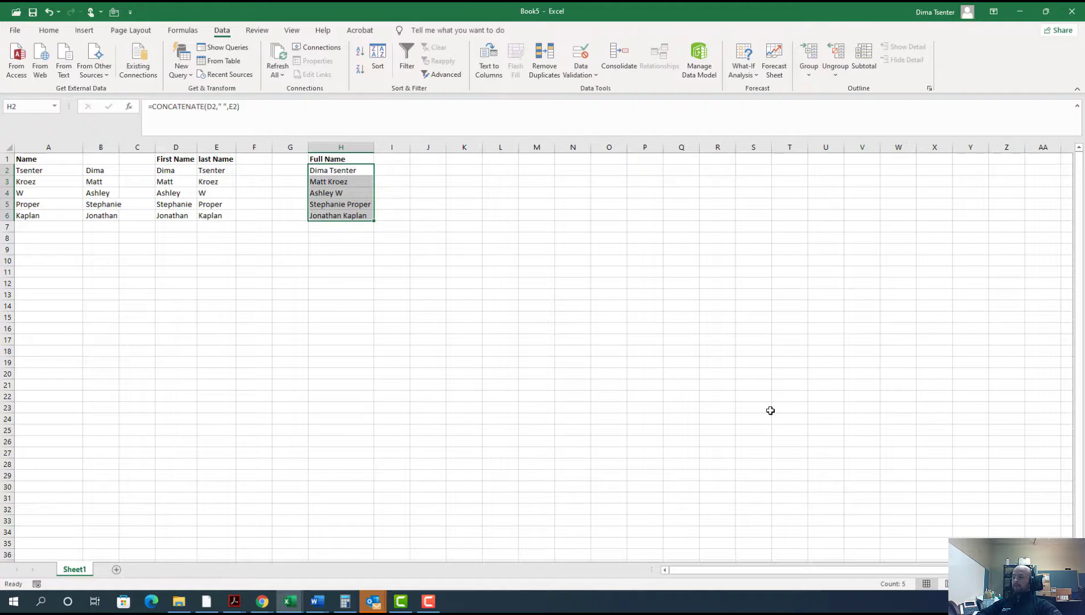